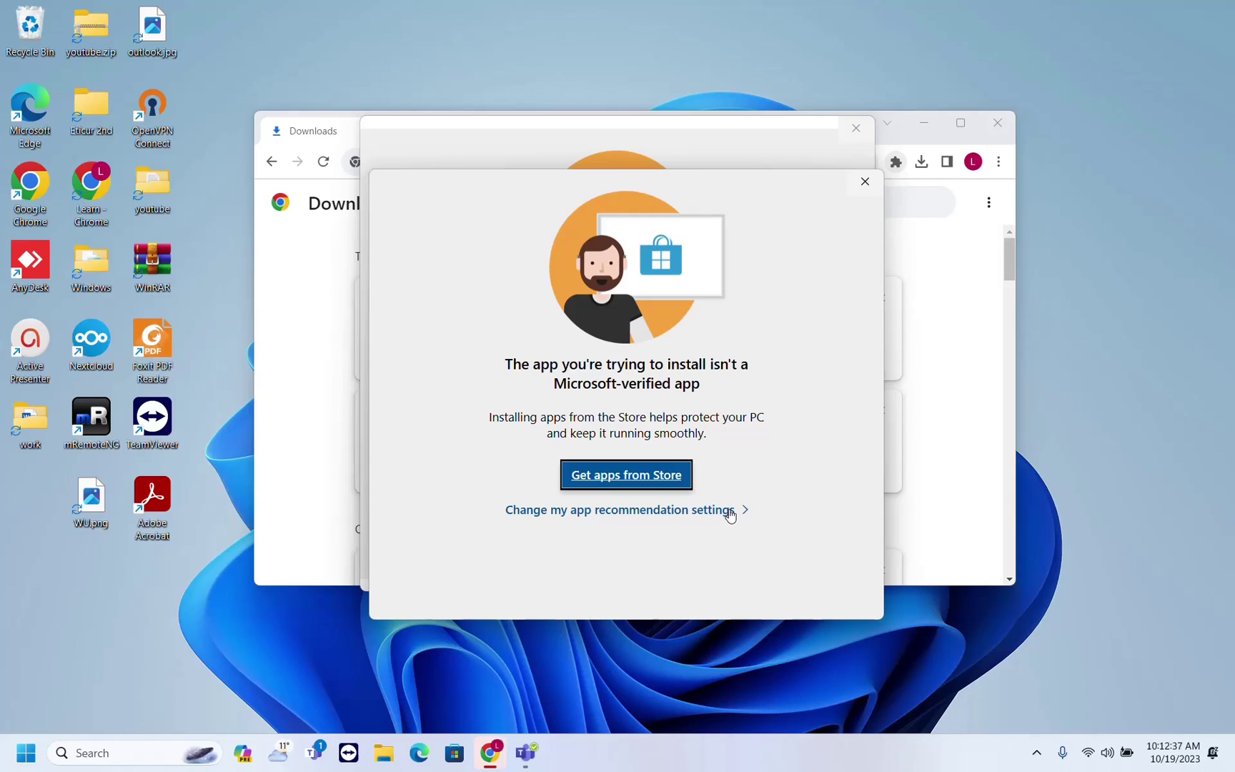
Open Settings from taskbar search and go to Apps > Advanced app settings.
{"action": "left_click", "coordinate": [116, 753]}
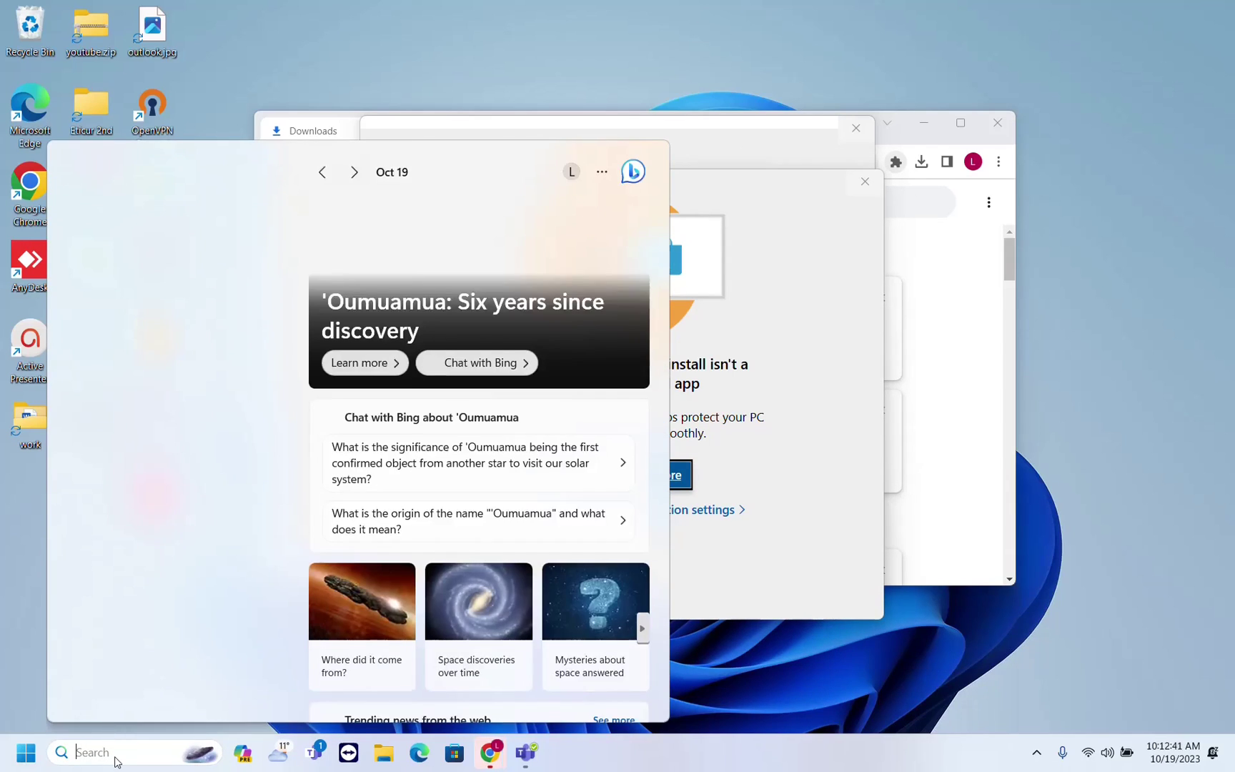
{"action": "type", "text": "setting"}
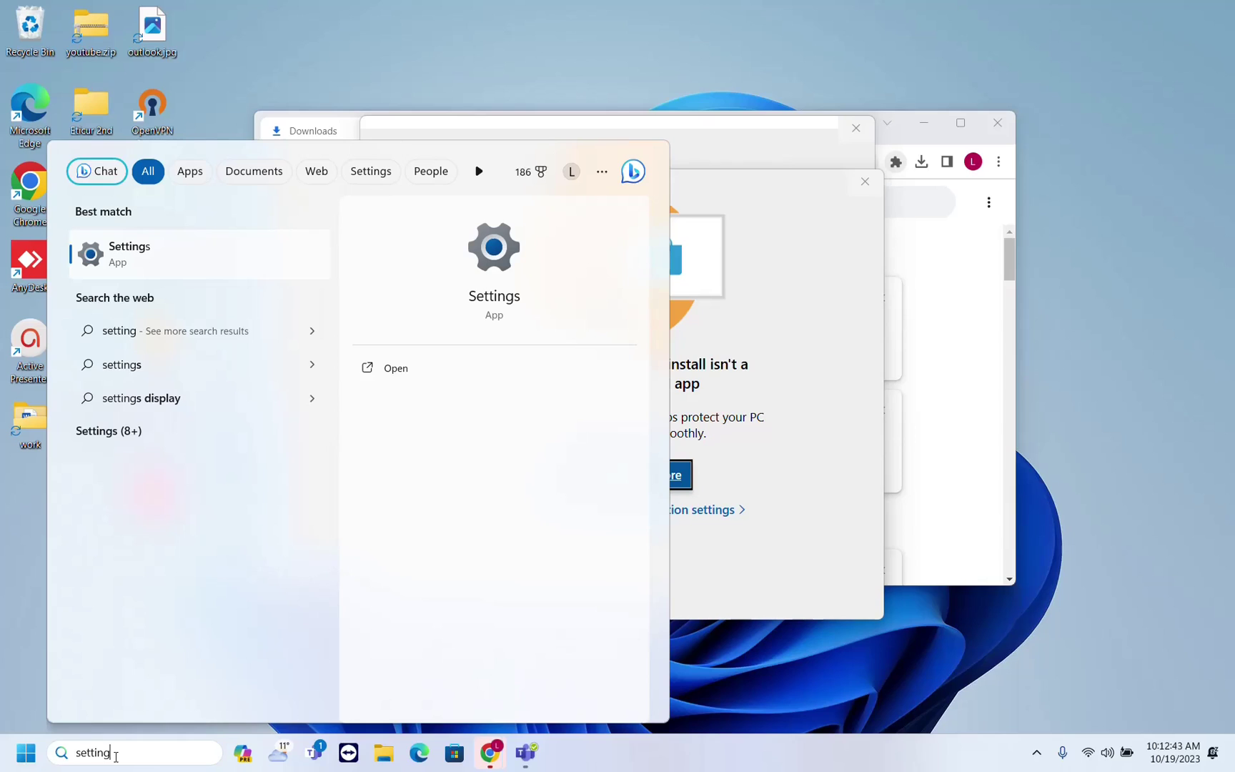
{"action": "left_click", "coordinate": [150, 259]}
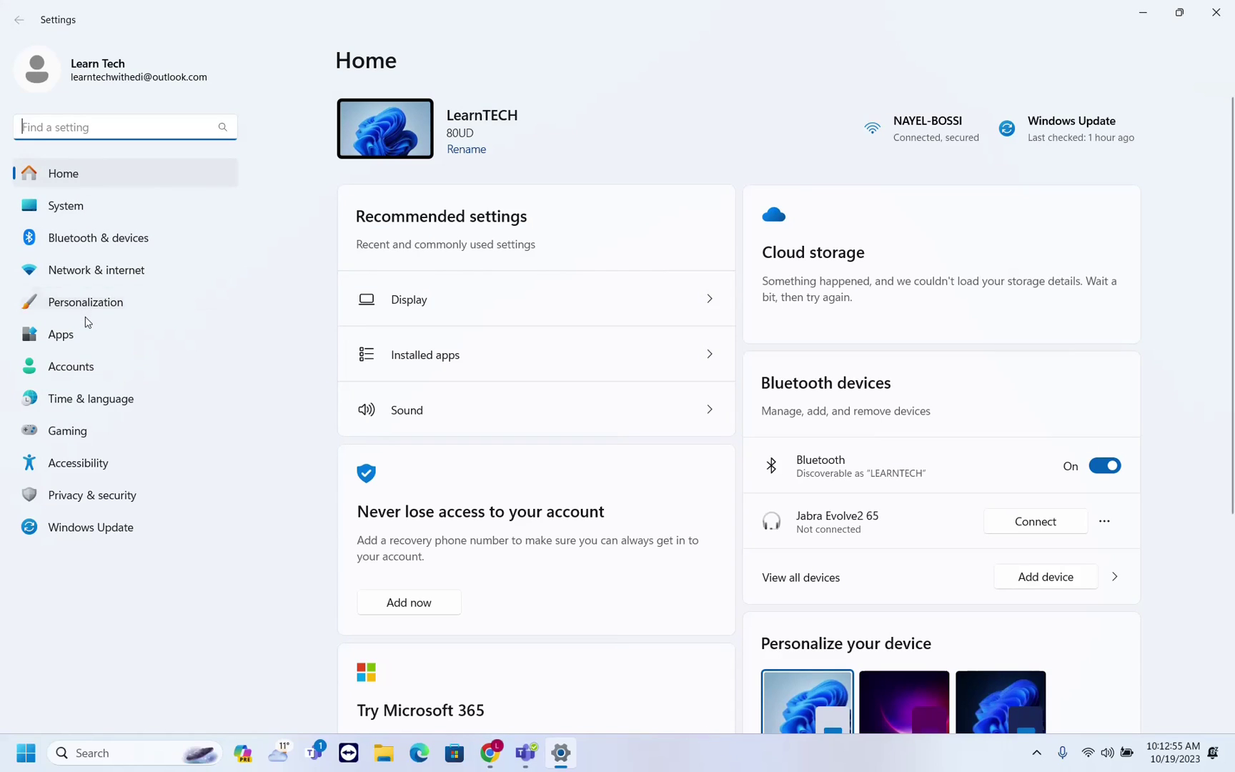
{"action": "left_click", "coordinate": [100, 334]}
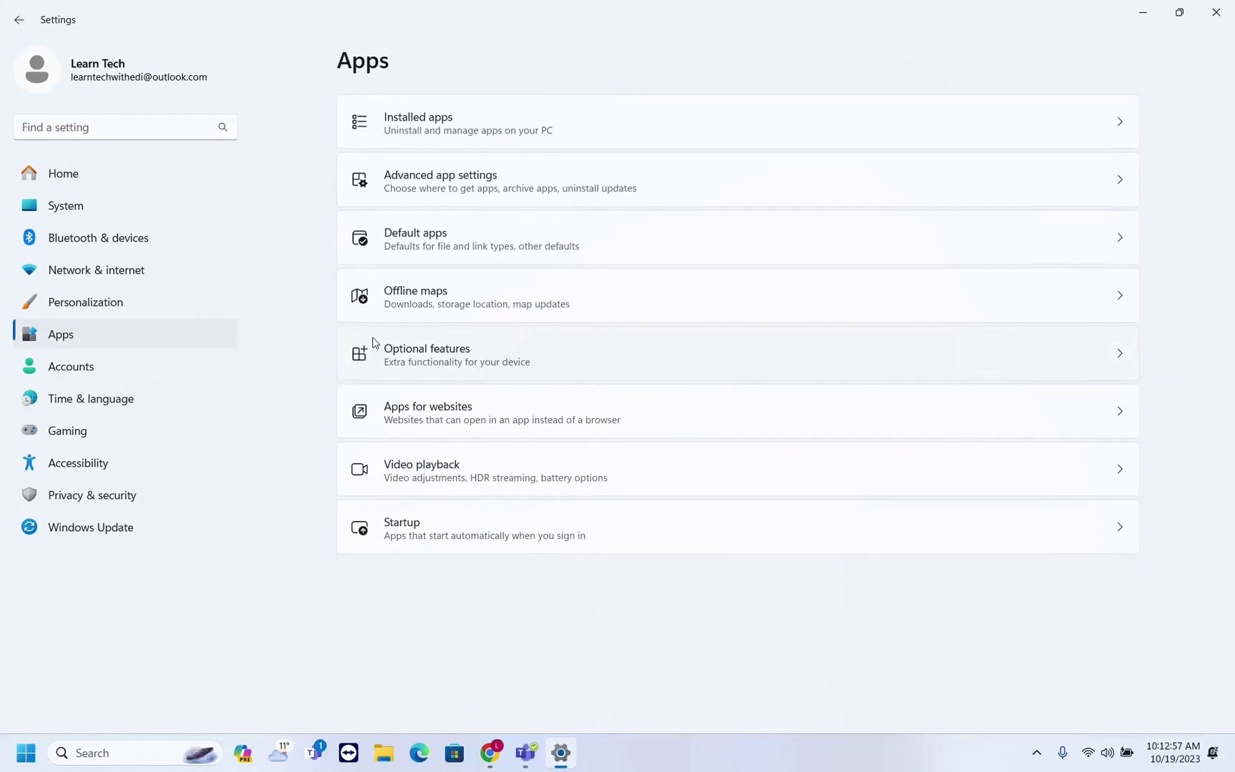
{"action": "left_click", "coordinate": [482, 180]}
{"action": "left_click", "coordinate": [362, 60]}
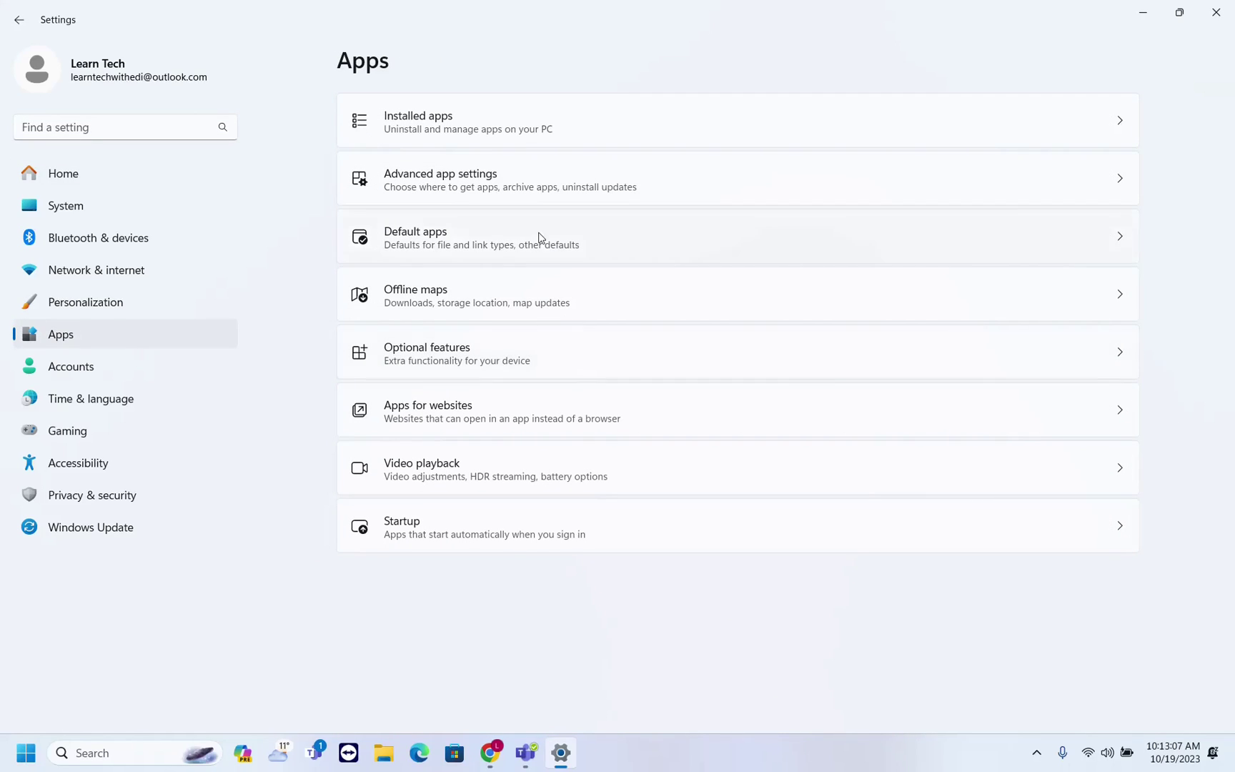
{"action": "left_click", "coordinate": [524, 182]}
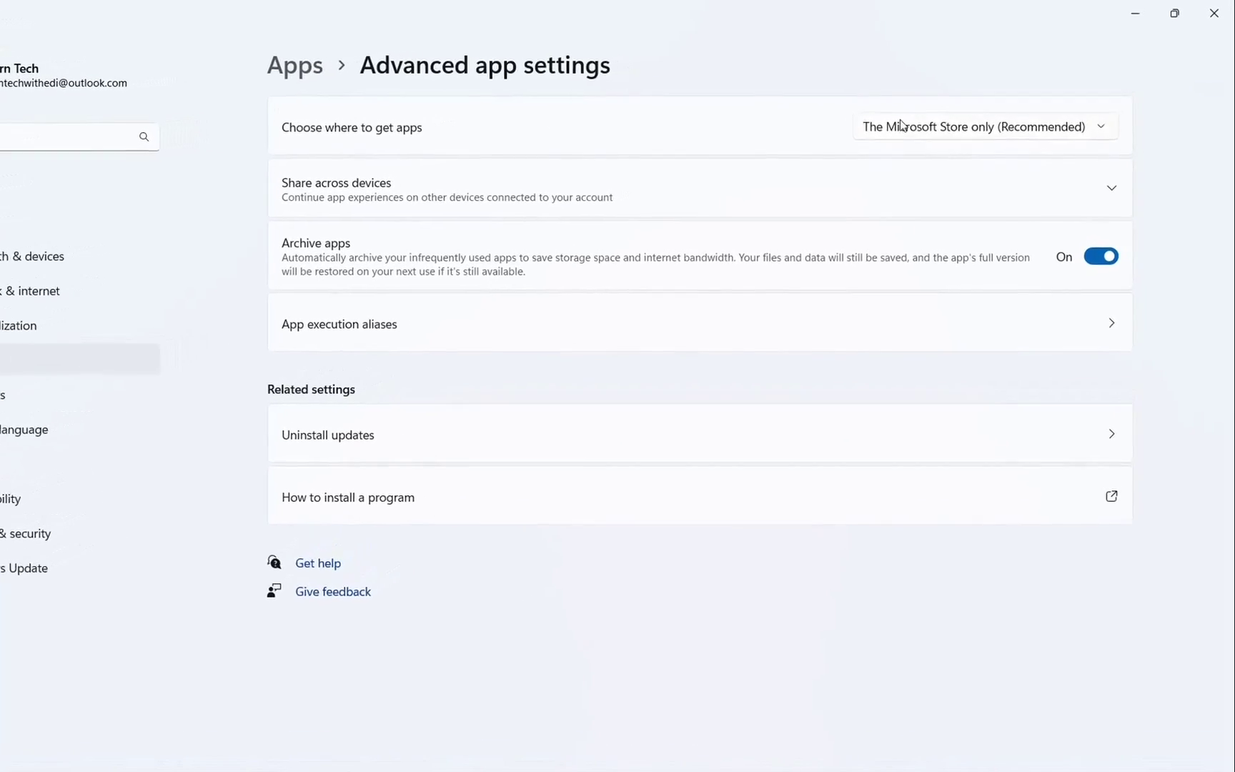
Change 'Choose where to get apps' from Microsoft Store only to Anywhere.
{"action": "left_click", "coordinate": [926, 116]}
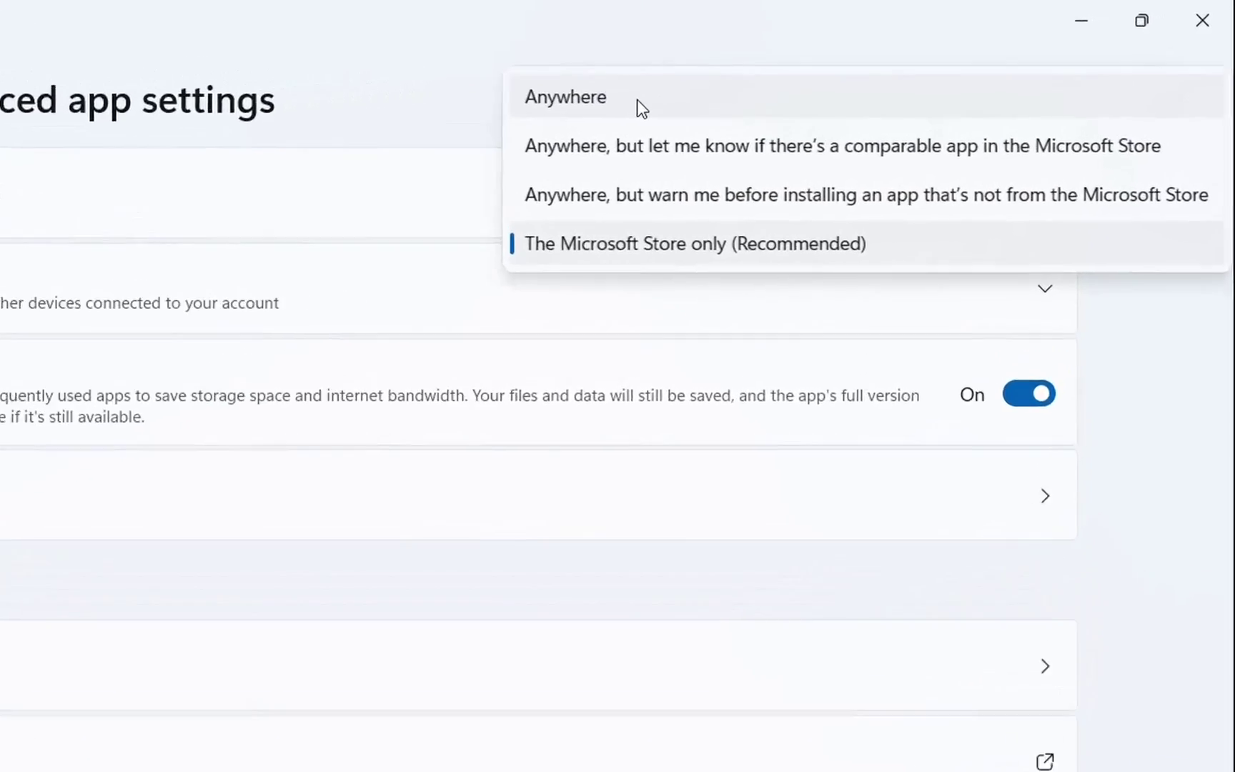
{"action": "left_click", "coordinate": [747, 82]}
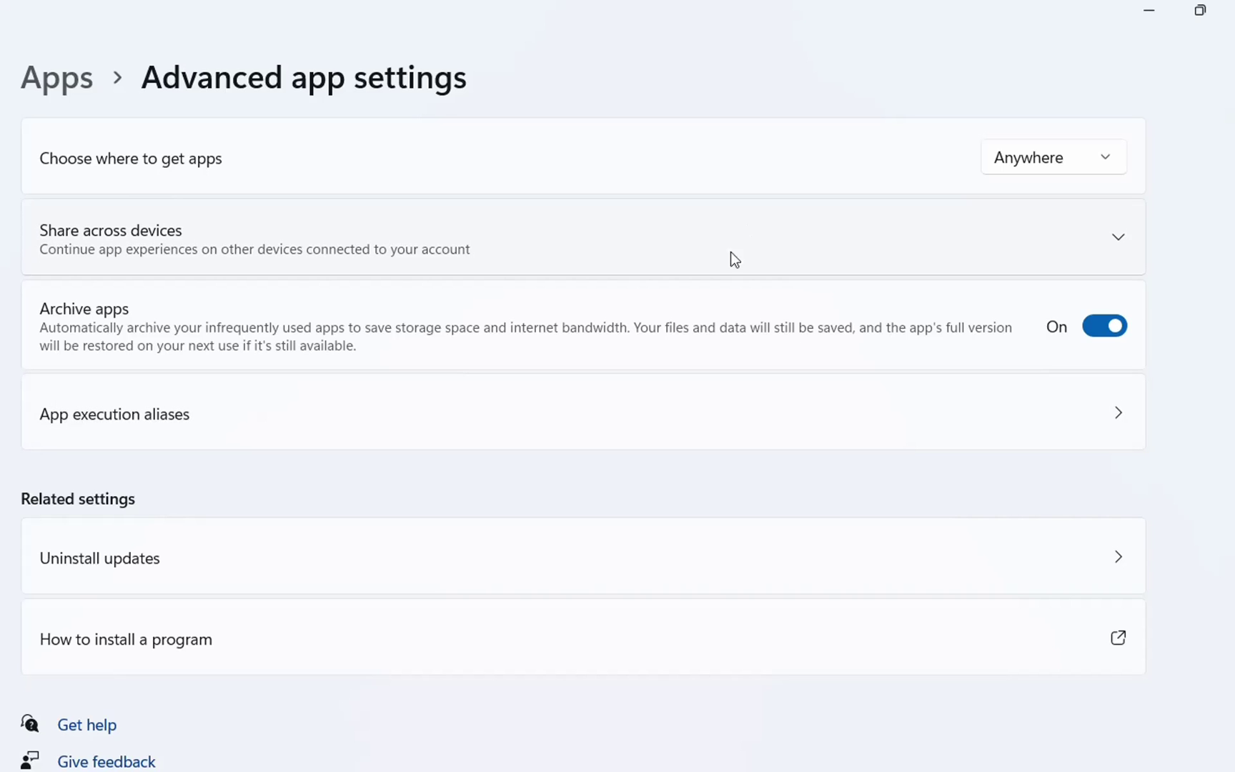
Run the downloaded AnyDesk (2).exe installer from Chrome and close the Settings window.
{"action": "left_click", "coordinate": [494, 753]}
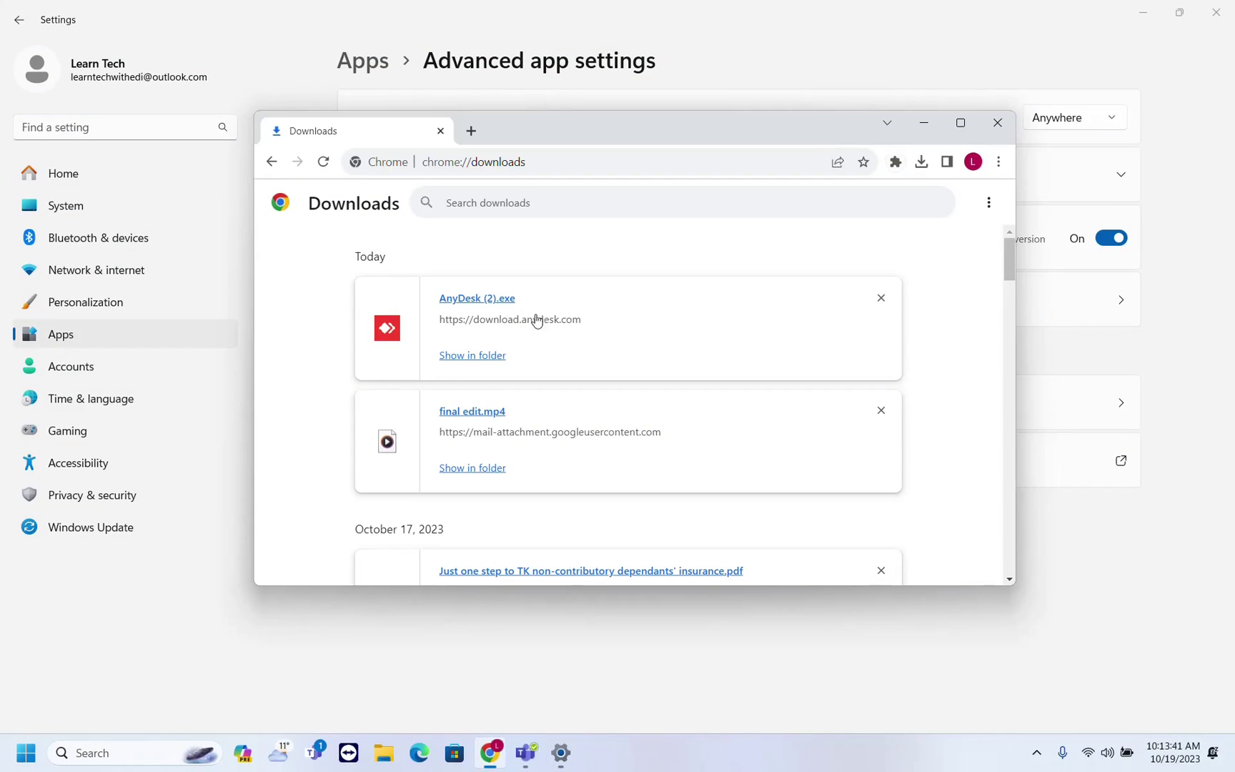
{"action": "left_click", "coordinate": [479, 301]}
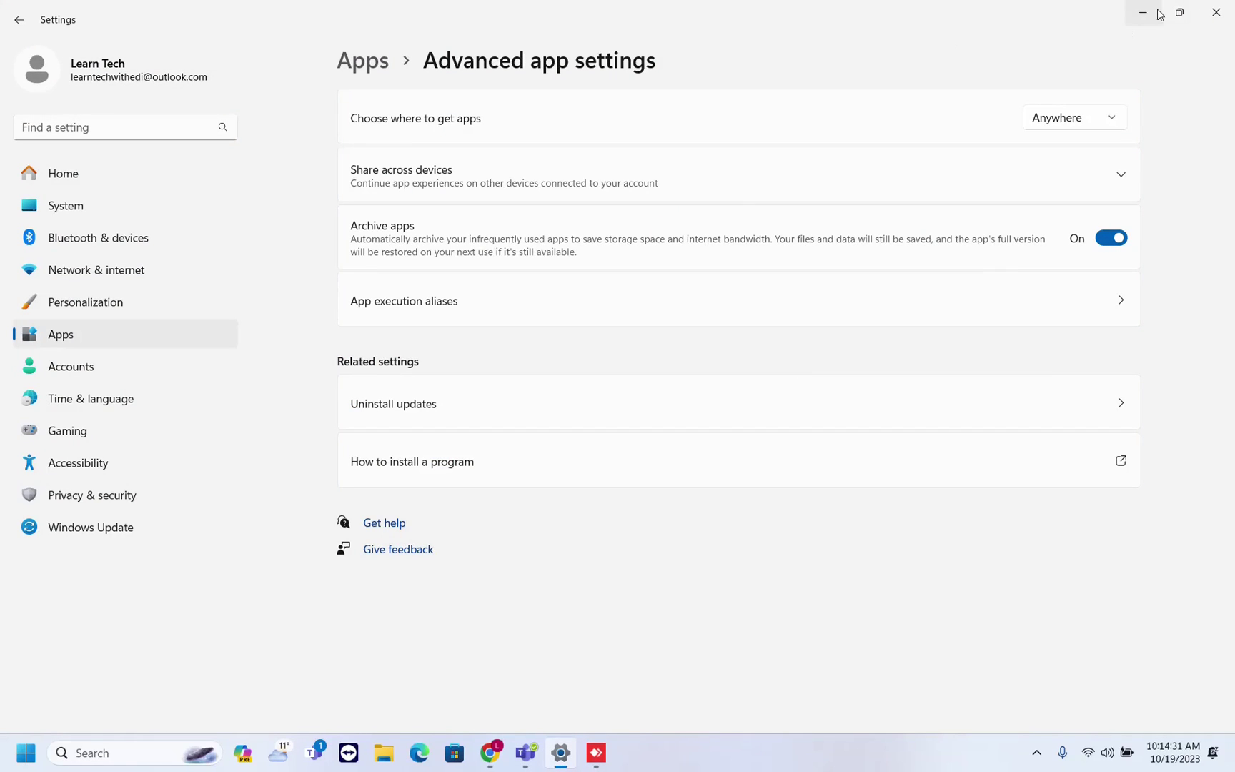
{"action": "left_click", "coordinate": [1152, 15]}
Reopen Settings from search and go to the System section.
{"action": "left_click", "coordinate": [1216, 13]}
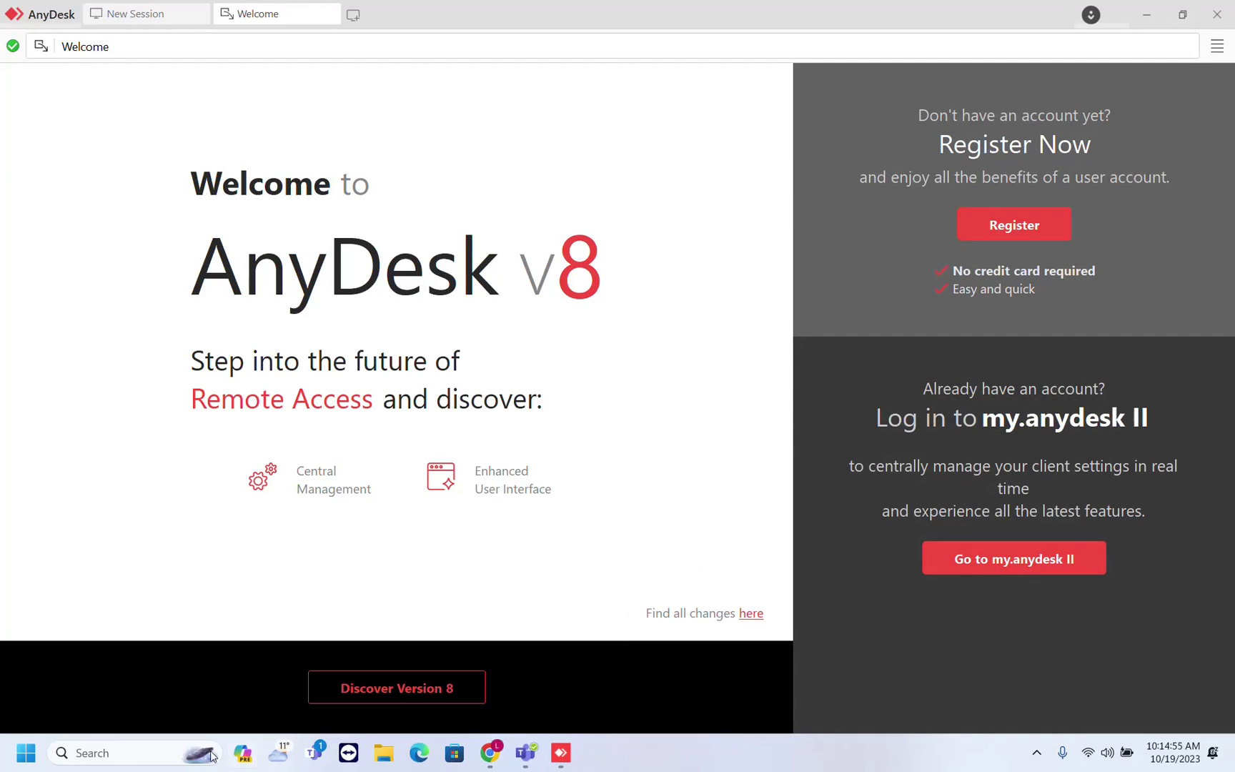
{"action": "left_click", "coordinate": [94, 757]}
{"action": "type", "text": "s"}
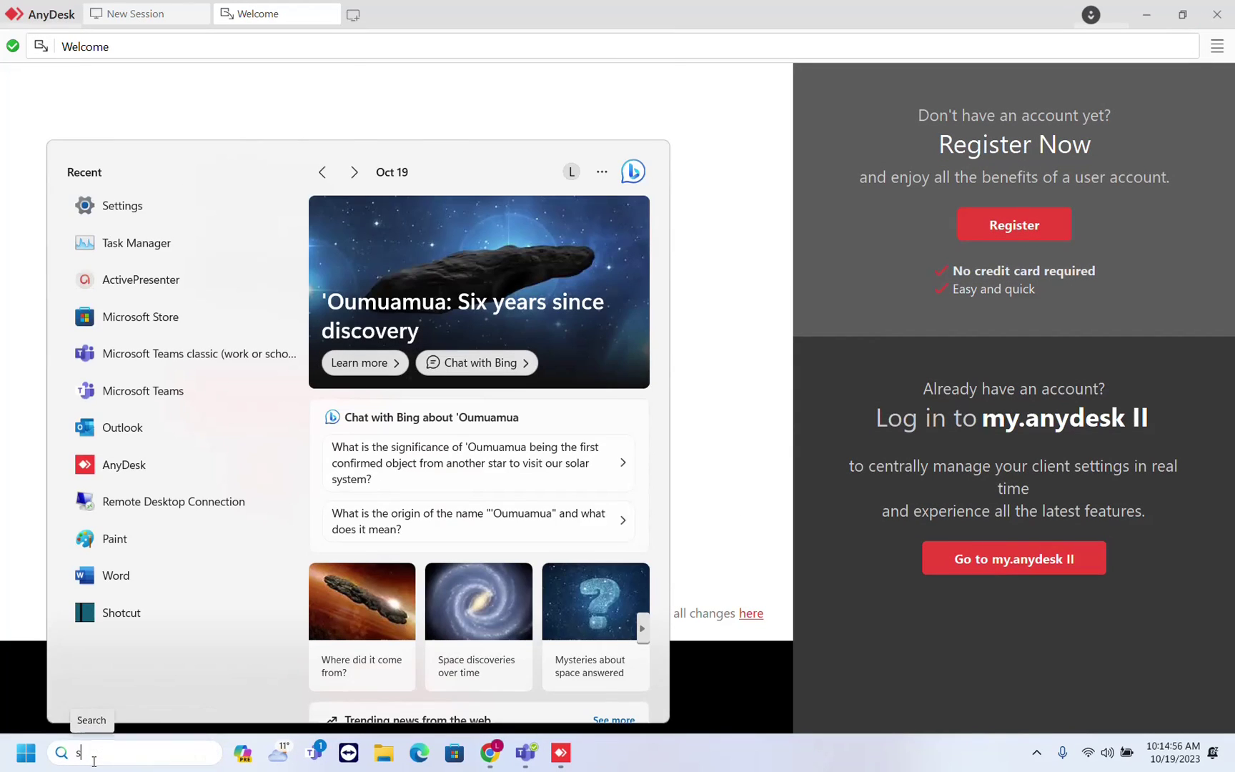
{"action": "type", "text": "ett"}
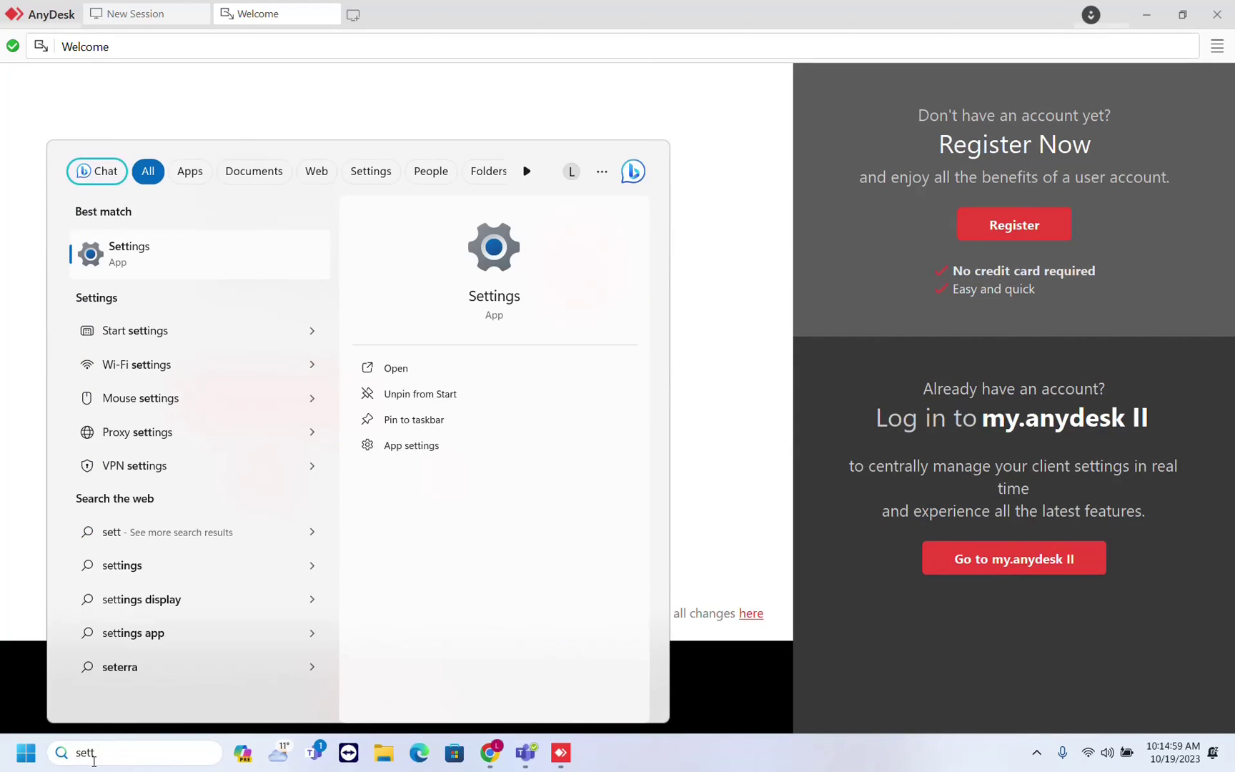
{"action": "left_click", "coordinate": [113, 266]}
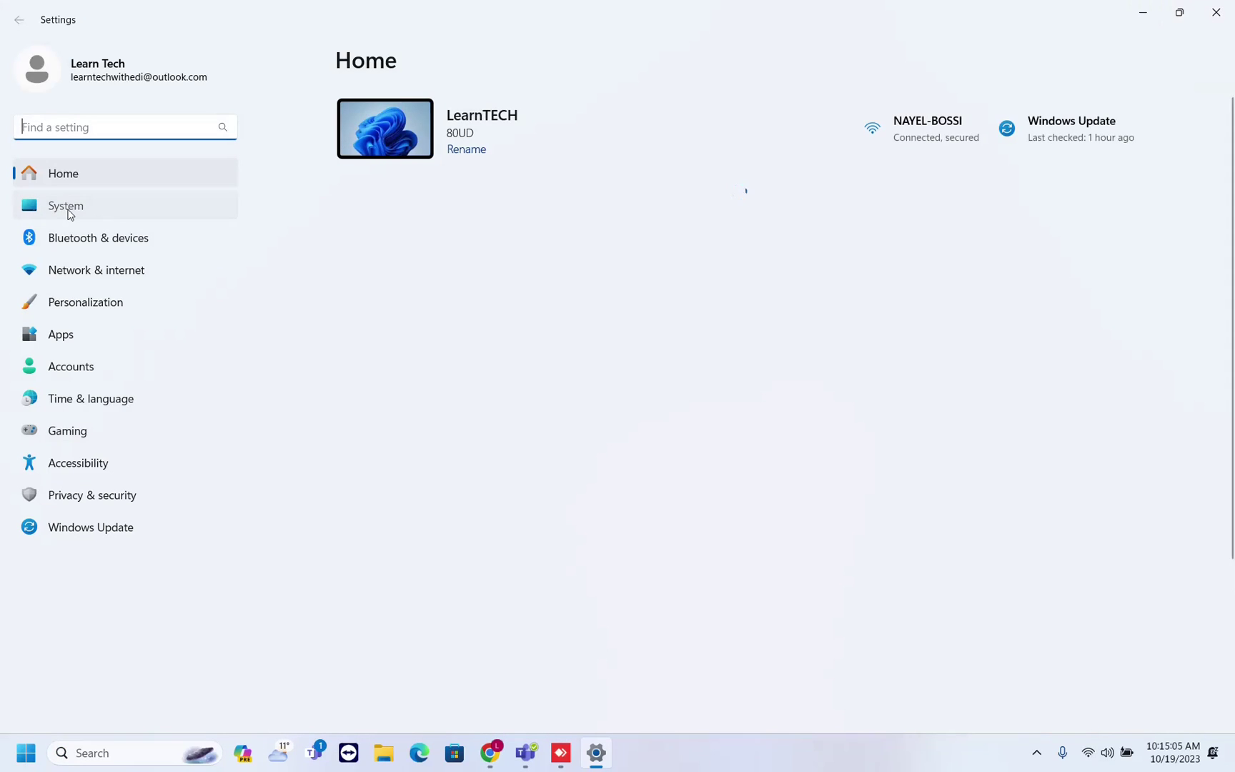
{"action": "left_click", "coordinate": [67, 208]}
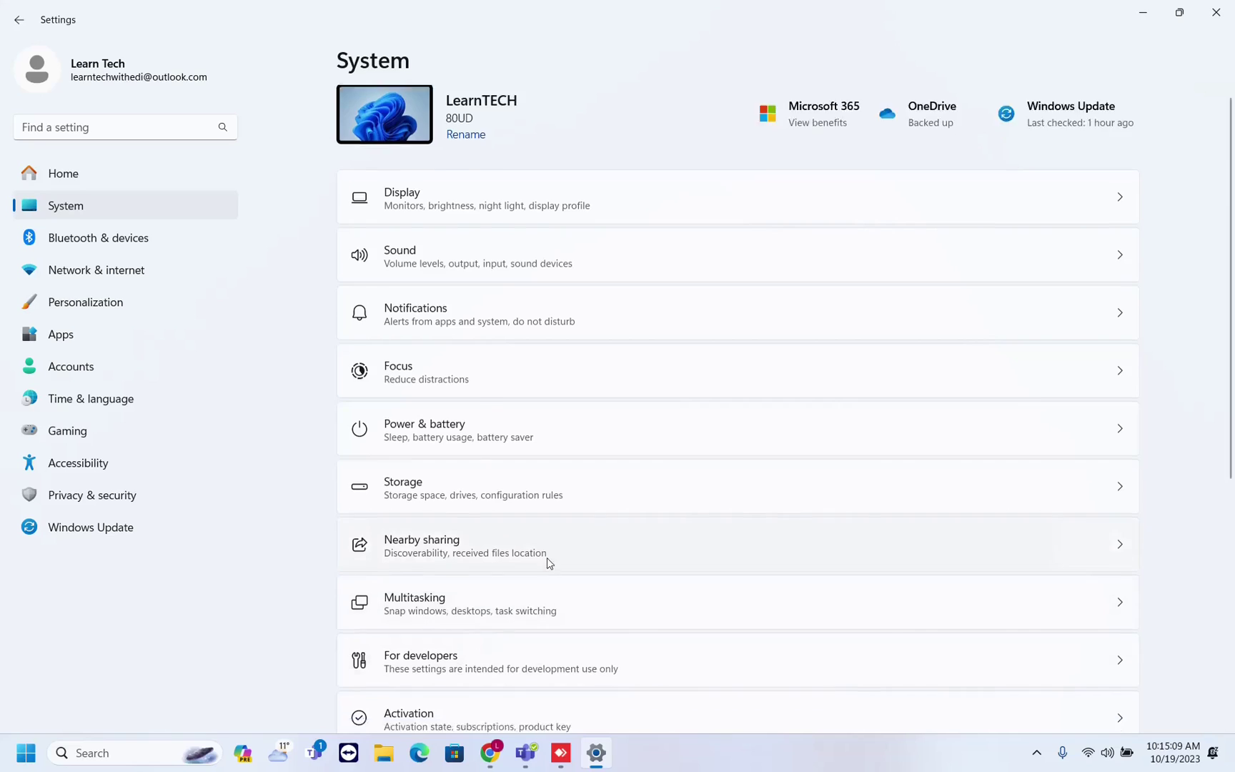
{"action": "scroll", "coordinate": [547, 558], "scroll_direction": "down", "scroll_amount": 5}
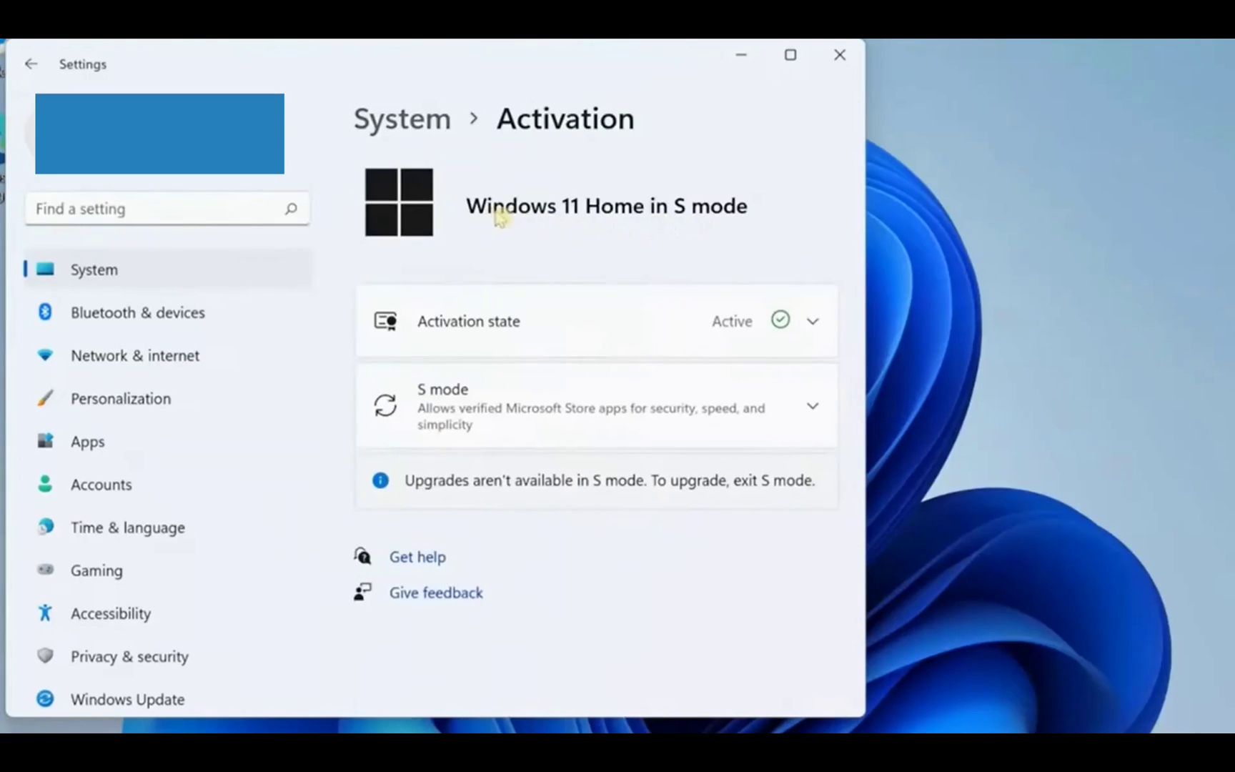
Expand the S mode section on the Activation page to show how to exit S mode.
{"action": "left_click", "coordinate": [805, 415]}
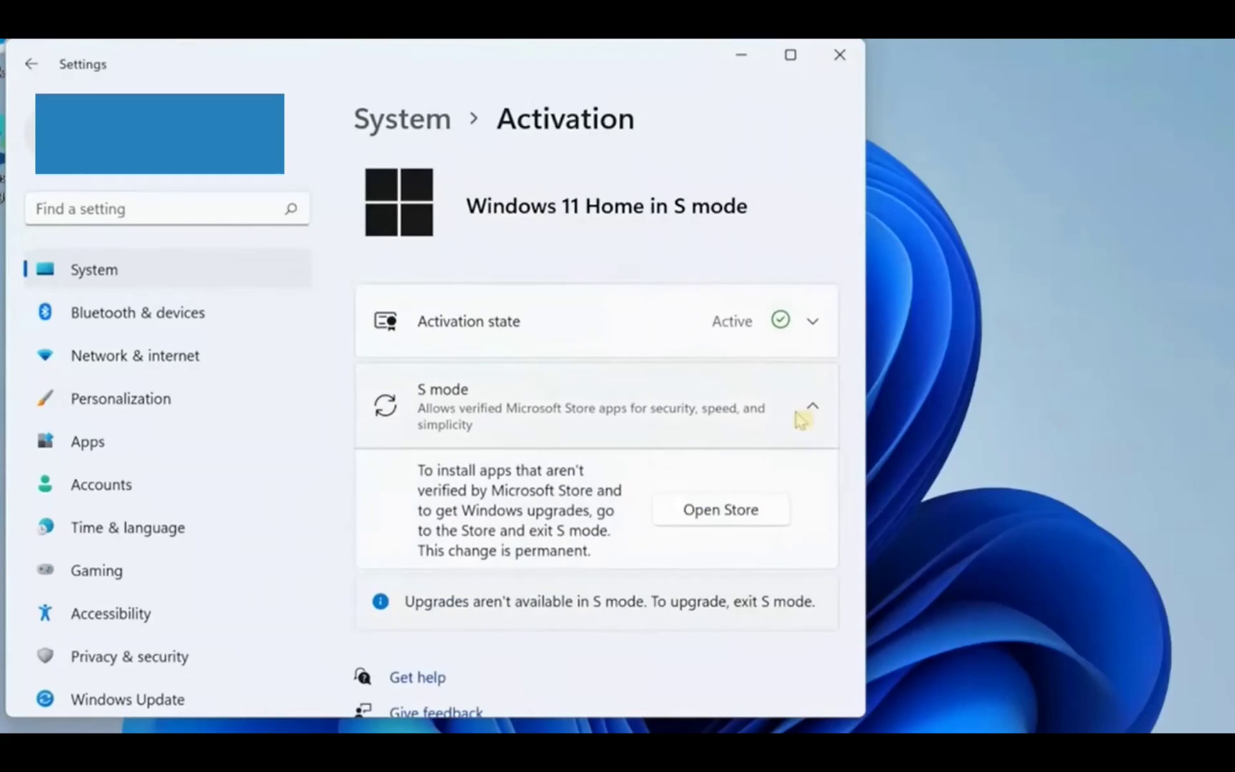
{"action": "left_click", "coordinate": [805, 414]}
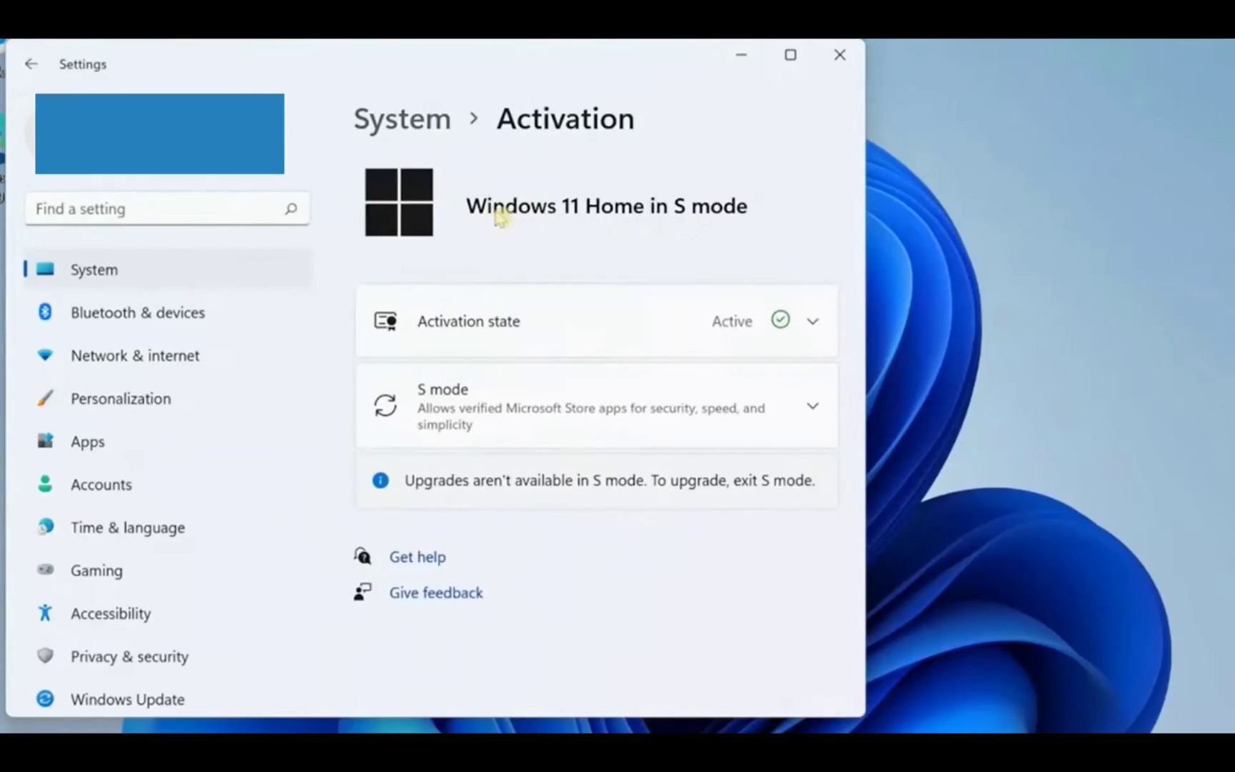
{"action": "left_click", "coordinate": [802, 418]}
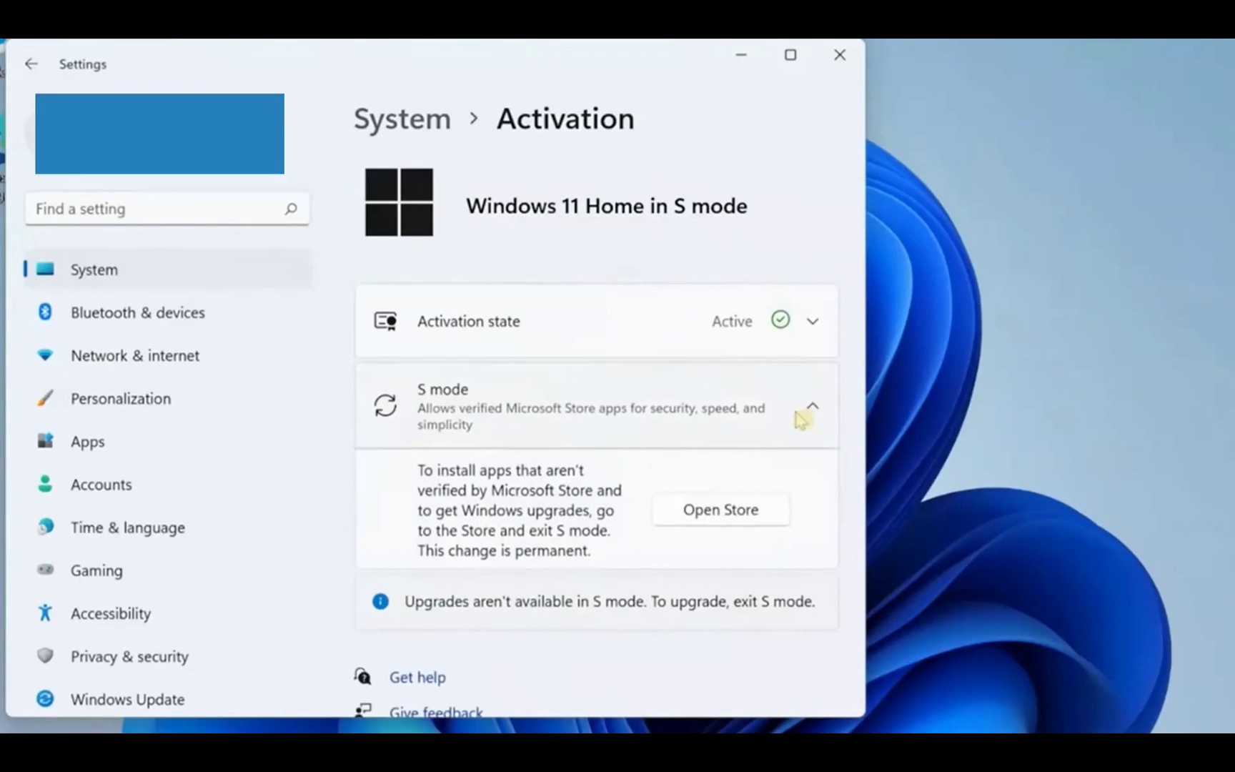
{"action": "left_click", "coordinate": [800, 419]}
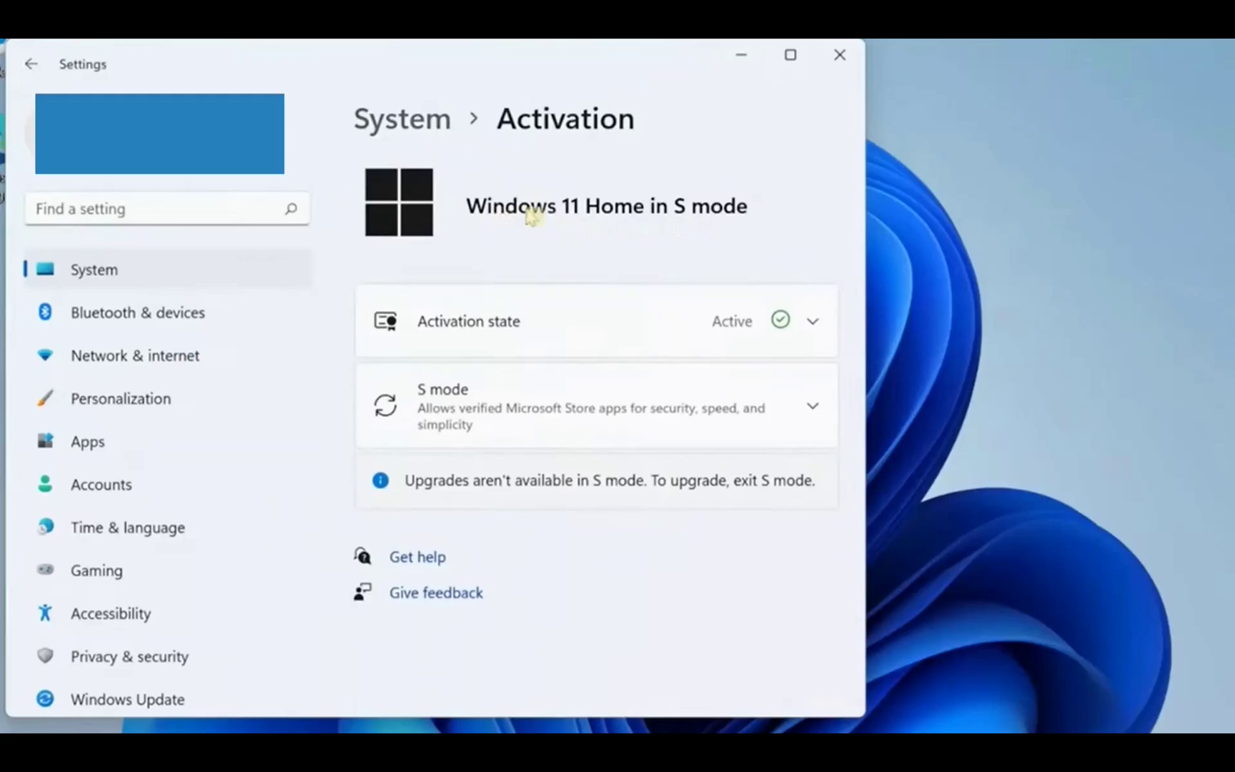
{"action": "left_click", "coordinate": [800, 420]}
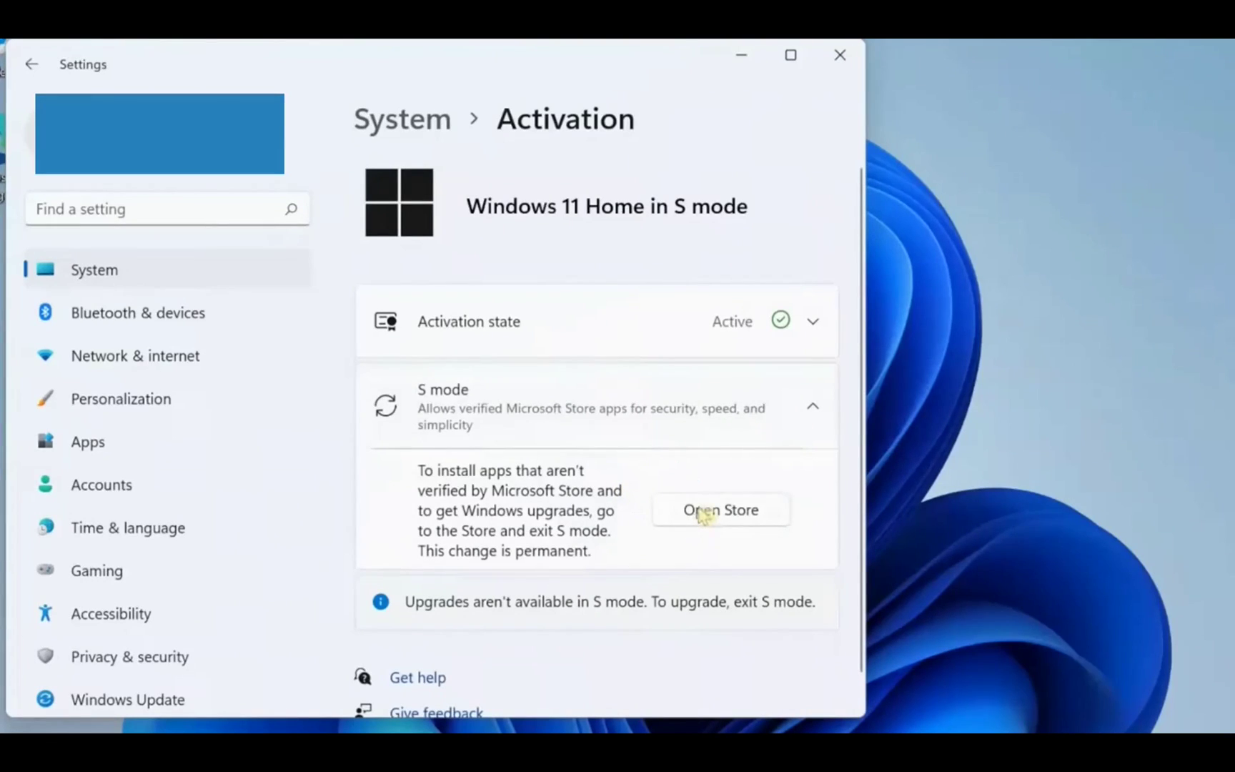
Open the Store's Switch out of S mode page and review its features comparison.
{"action": "left_click", "coordinate": [703, 515]}
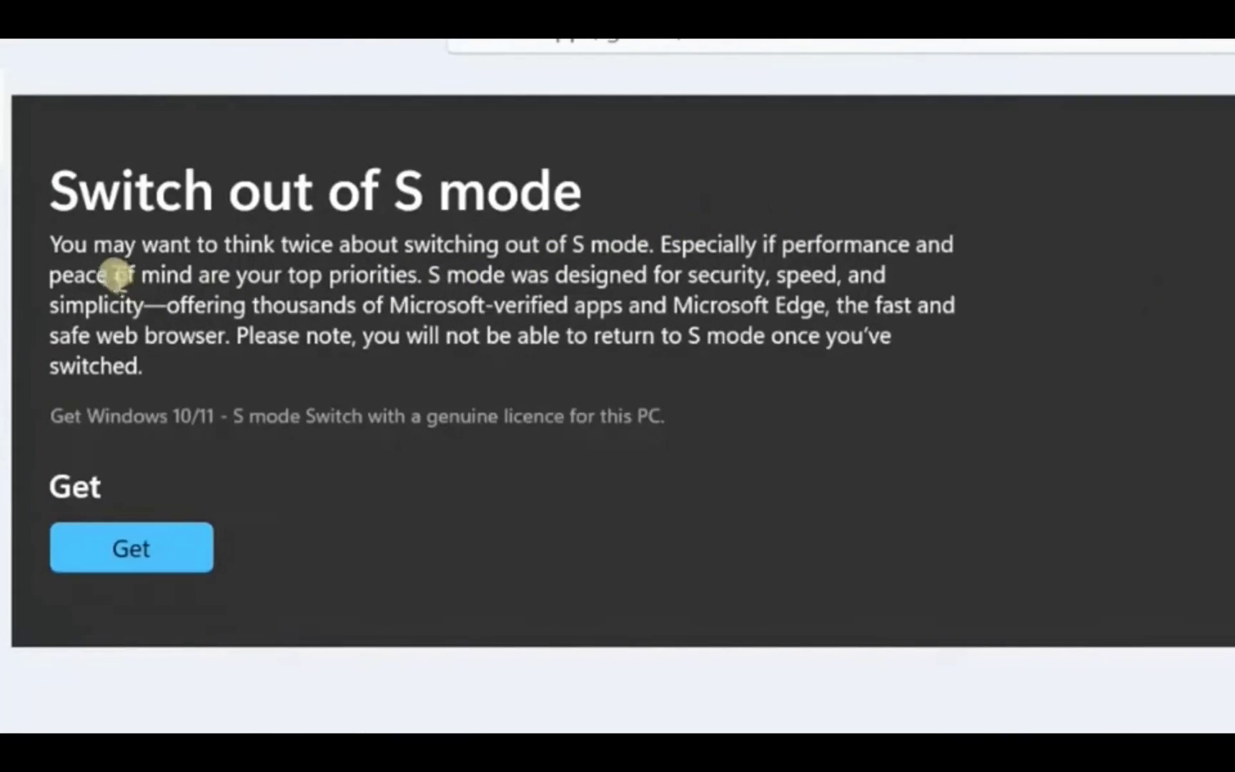
{"action": "scroll", "coordinate": [1051, 614], "scroll_direction": "down", "scroll_amount": 3}
{"action": "scroll", "coordinate": [1050, 616], "scroll_direction": "down", "scroll_amount": 2}
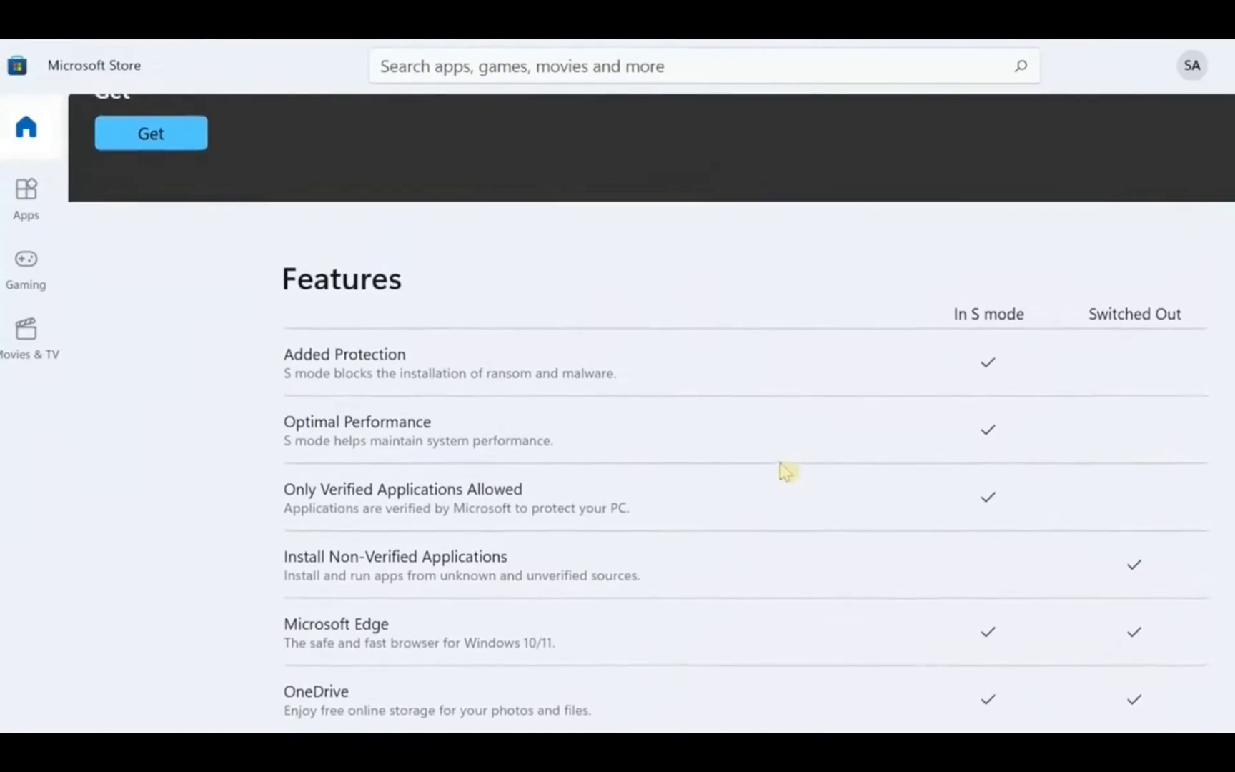
{"action": "scroll", "coordinate": [784, 469], "scroll_direction": "up", "scroll_amount": 1}
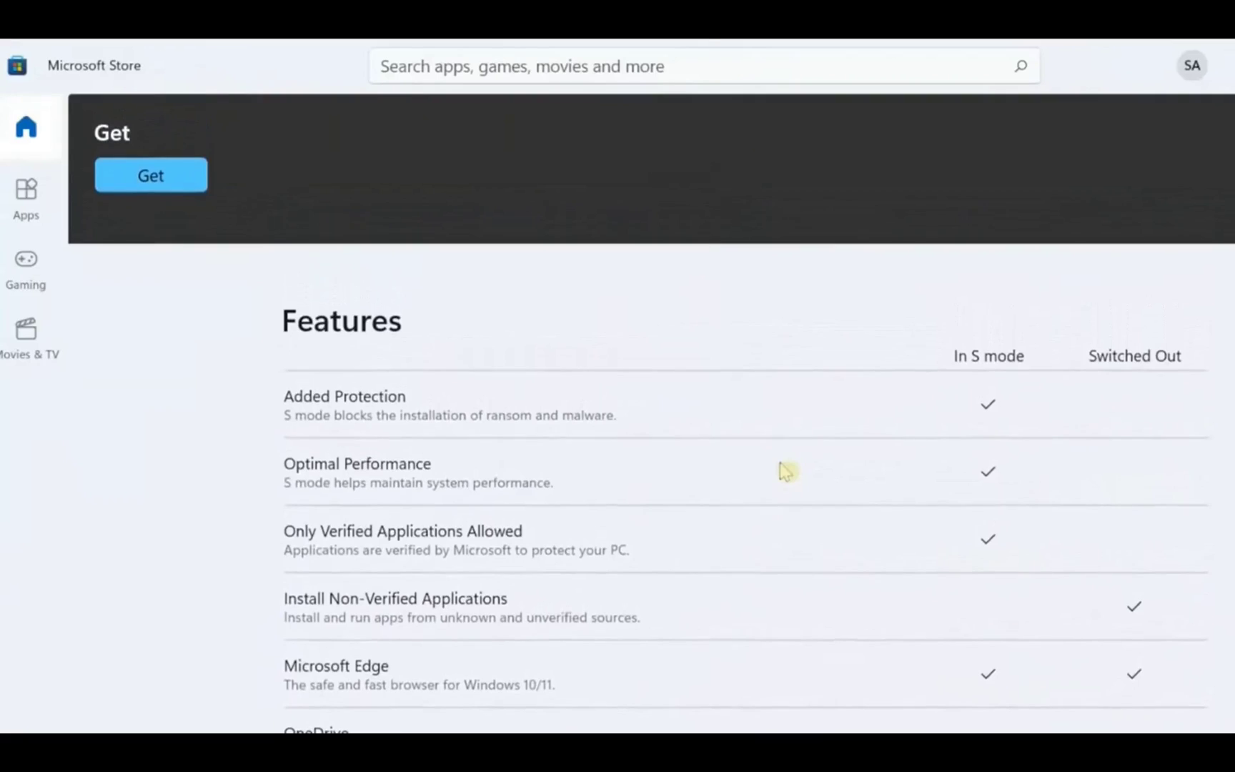
{"action": "scroll", "coordinate": [784, 471], "scroll_direction": "up", "scroll_amount": 2}
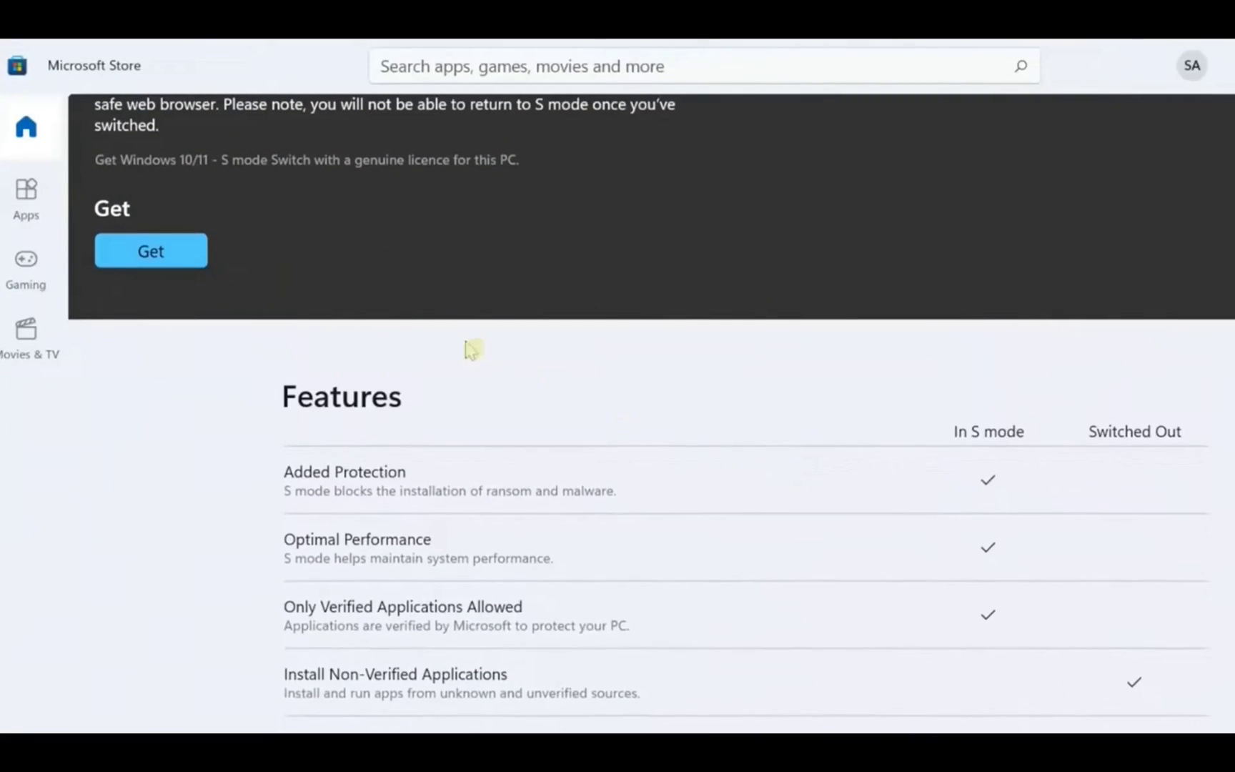
{"action": "left_click", "coordinate": [159, 253]}
{"action": "scroll", "coordinate": [1111, 243], "scroll_direction": "up", "scroll_amount": 3}
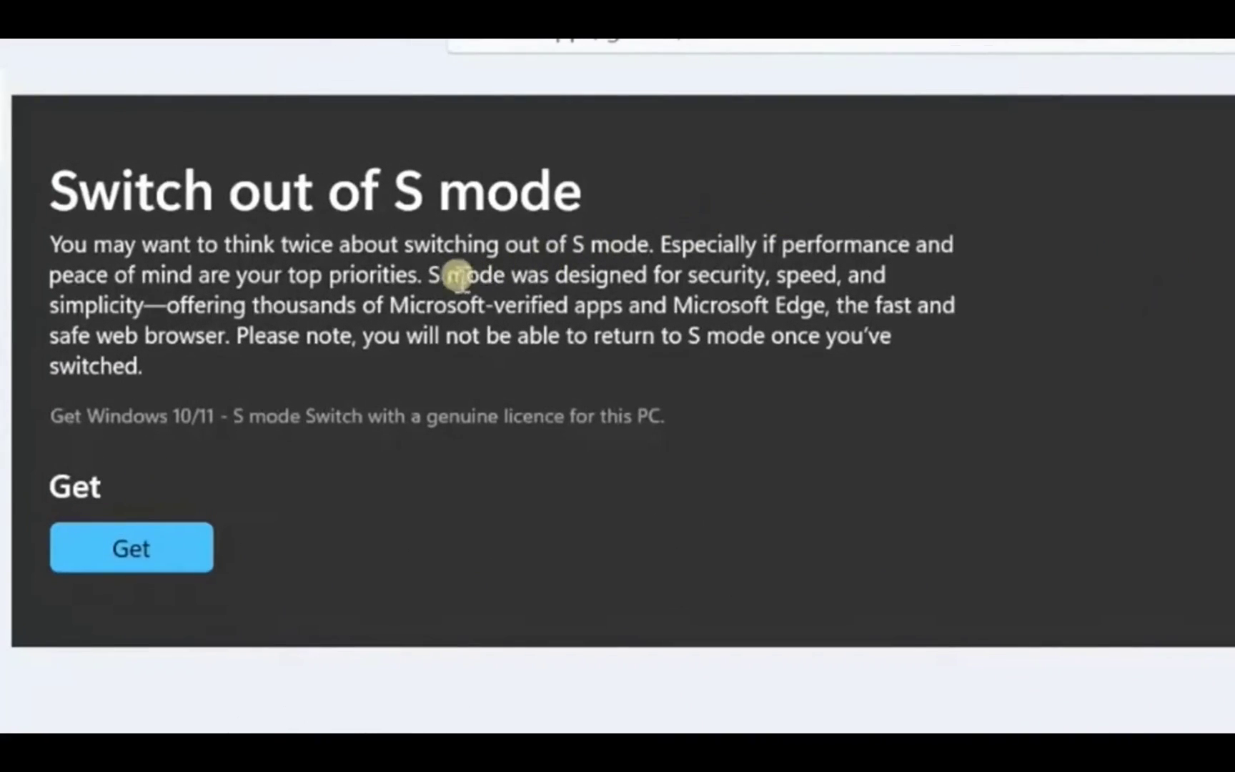
{"action": "scroll", "coordinate": [1050, 615], "scroll_direction": "down", "scroll_amount": 3}
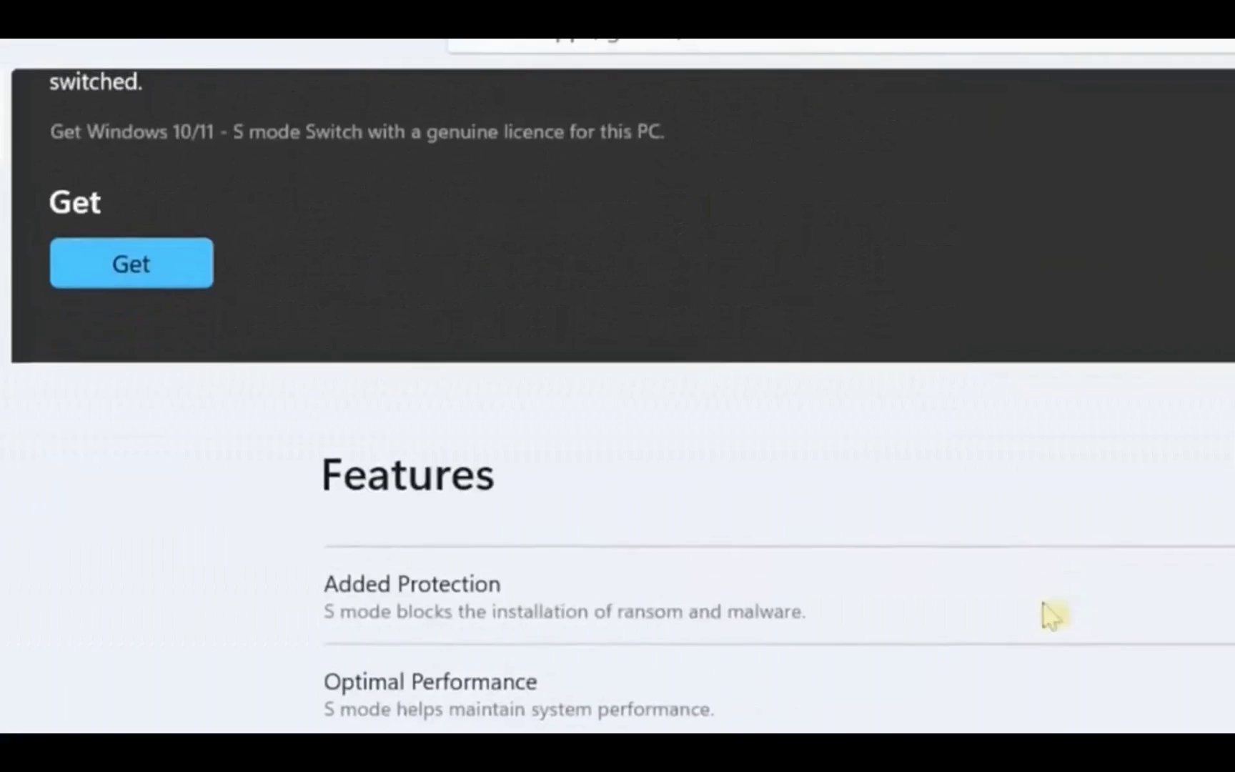
{"action": "scroll", "coordinate": [1050, 615], "scroll_direction": "down", "scroll_amount": 2}
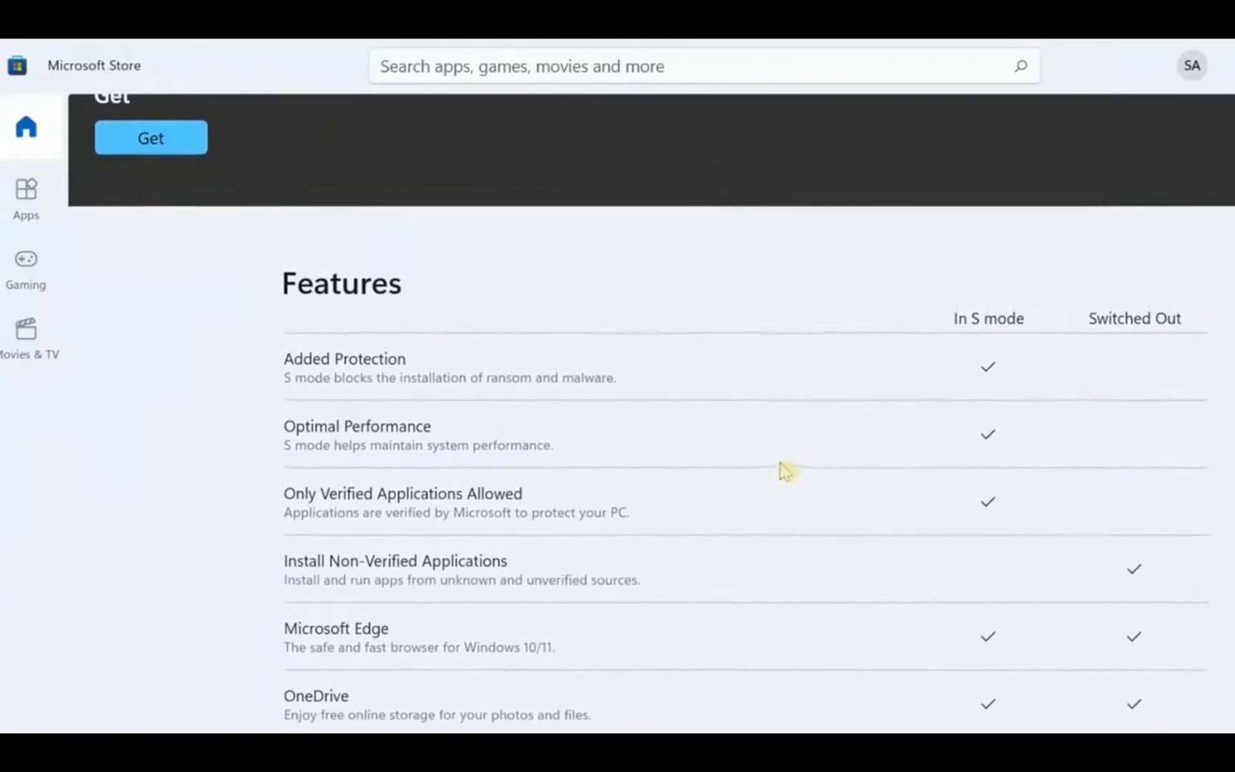
{"action": "scroll", "coordinate": [785, 470], "scroll_direction": "up", "scroll_amount": 1}
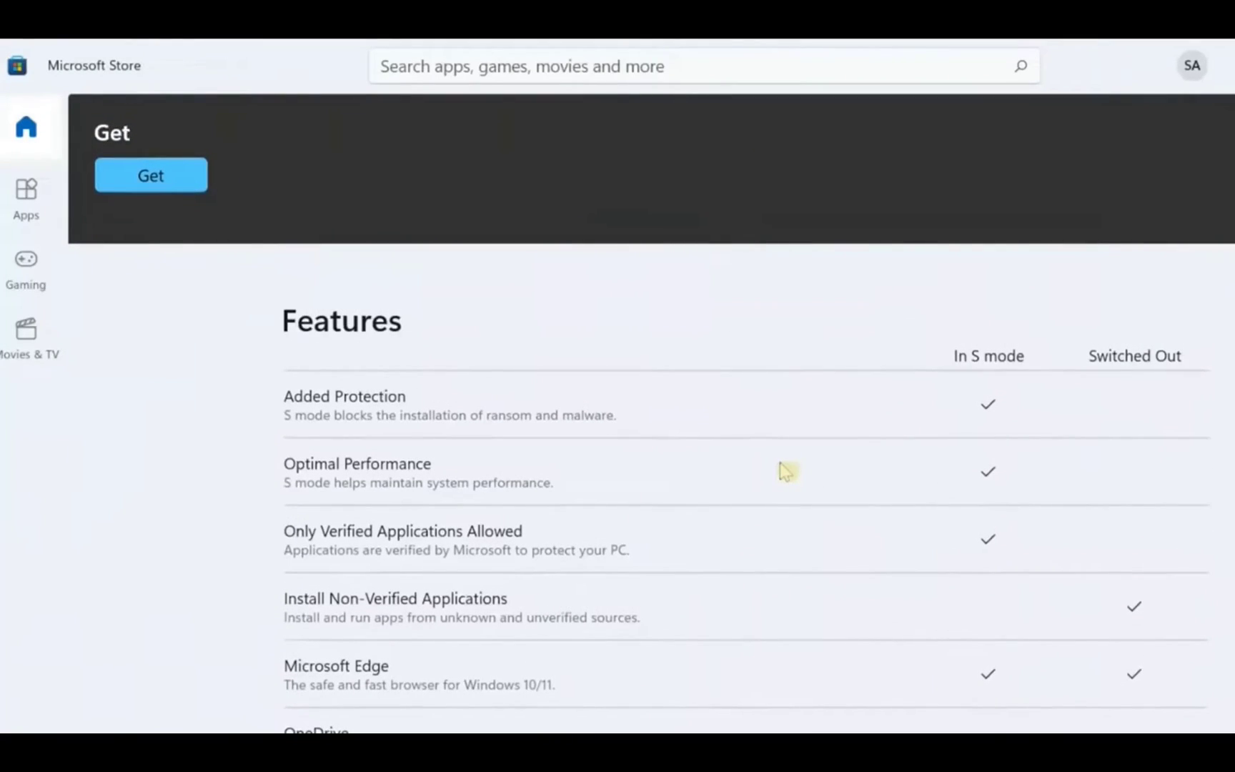
{"action": "scroll", "coordinate": [785, 471], "scroll_direction": "up", "scroll_amount": 2}
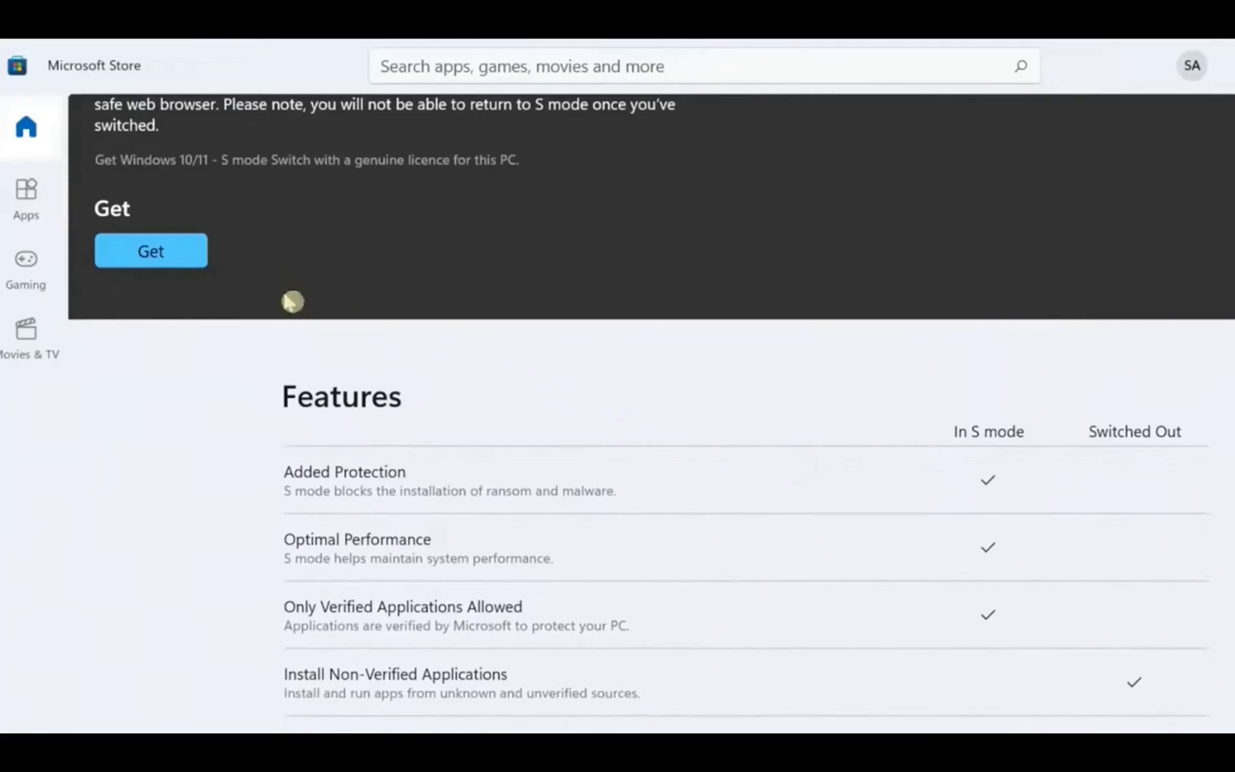
{"action": "scroll", "coordinate": [637, 255], "scroll_direction": "up", "scroll_amount": 3}
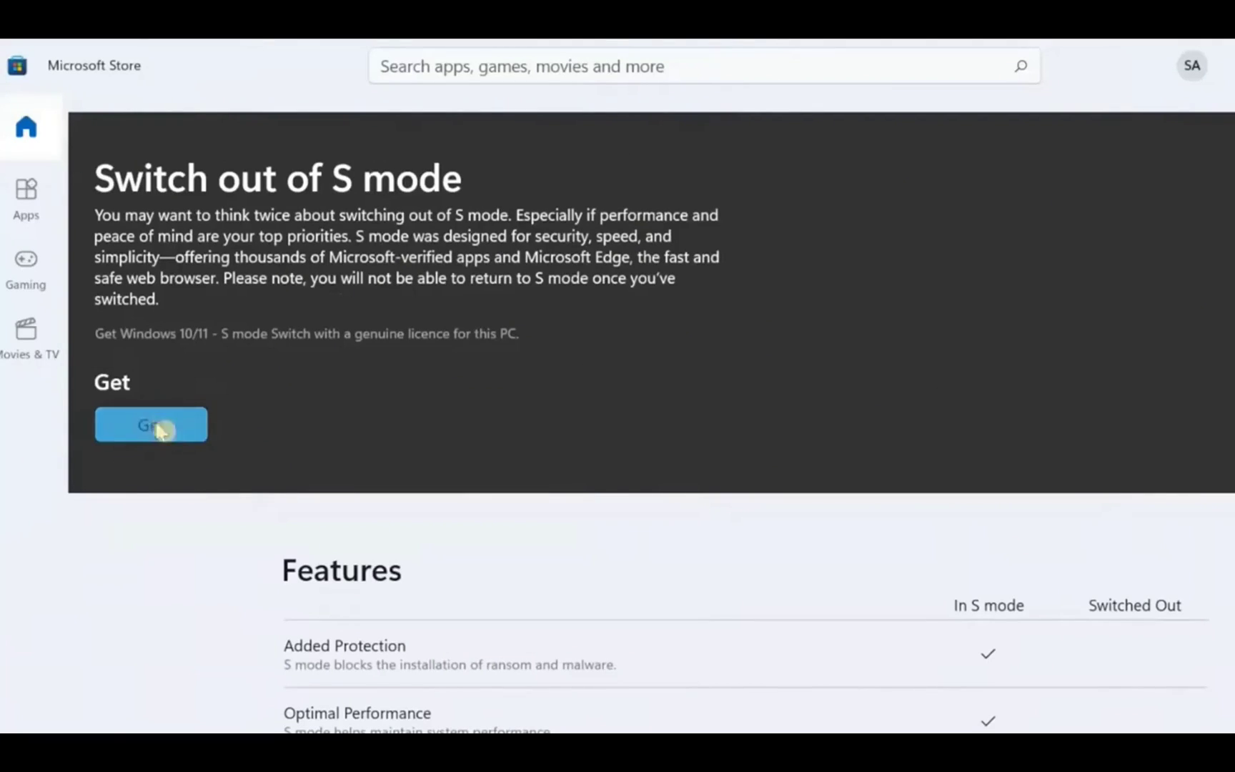
Get the Switch out of S mode offer so Windows becomes Windows 11 Pro.
{"action": "left_click", "coordinate": [160, 429]}
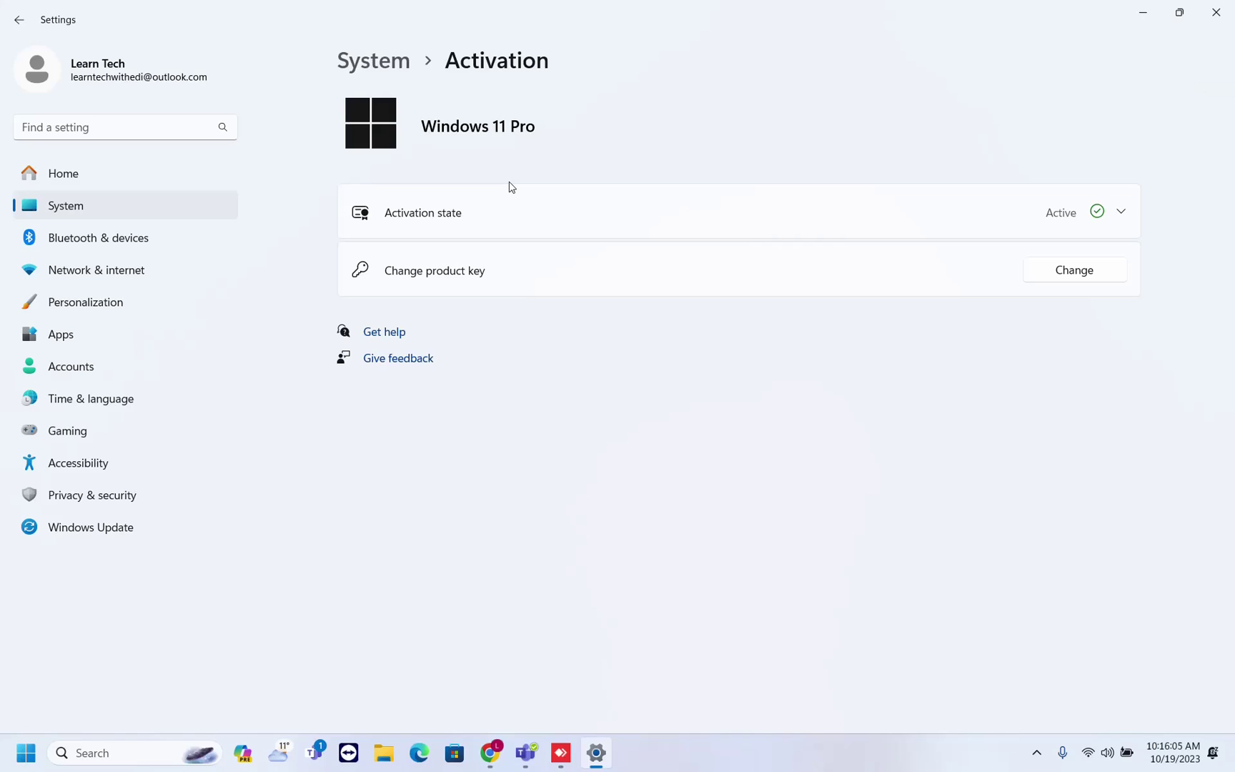
Expand the Activation state row to show Windows 11 Pro's digital license details.
{"action": "left_click", "coordinate": [515, 221]}
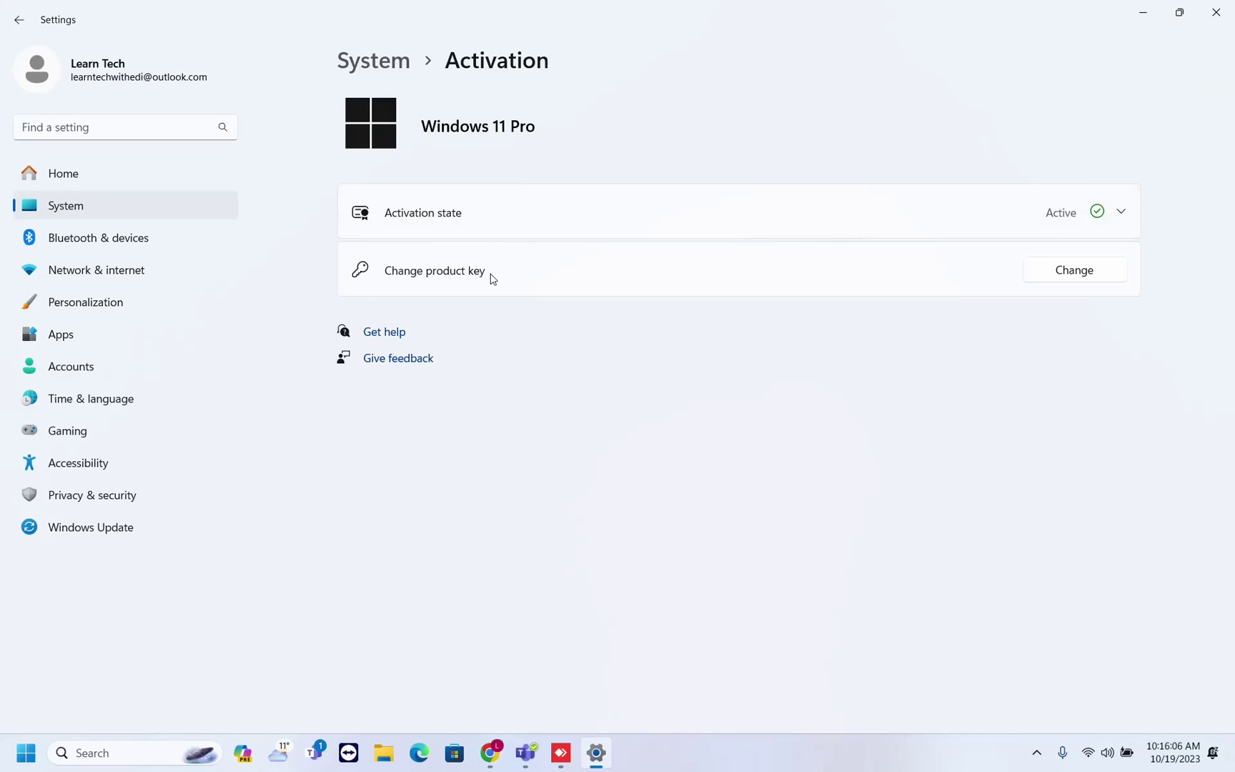